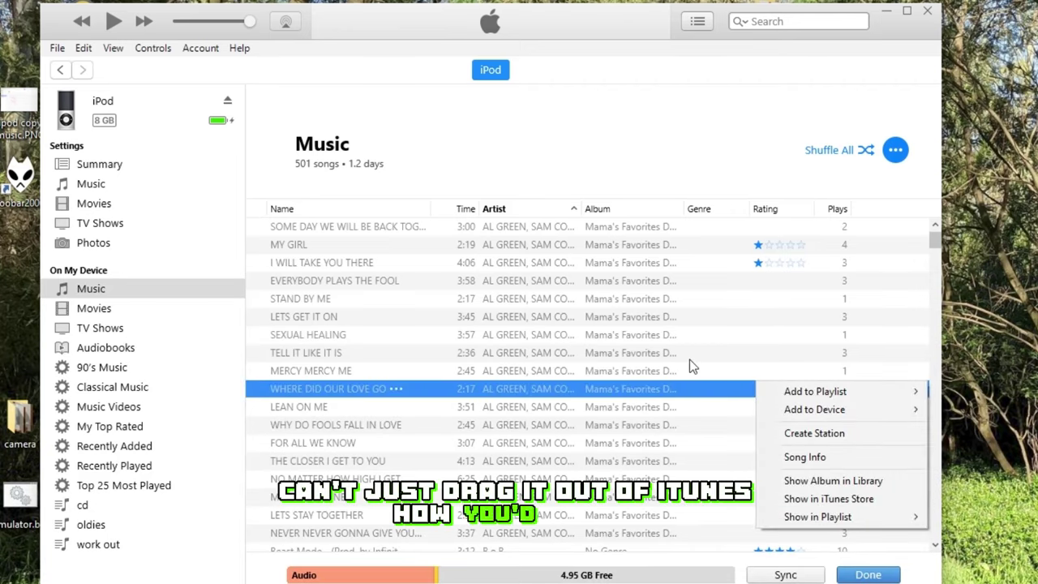
- Open File Explorer and go to the IPOD (F:) drive
left_click(690, 360)
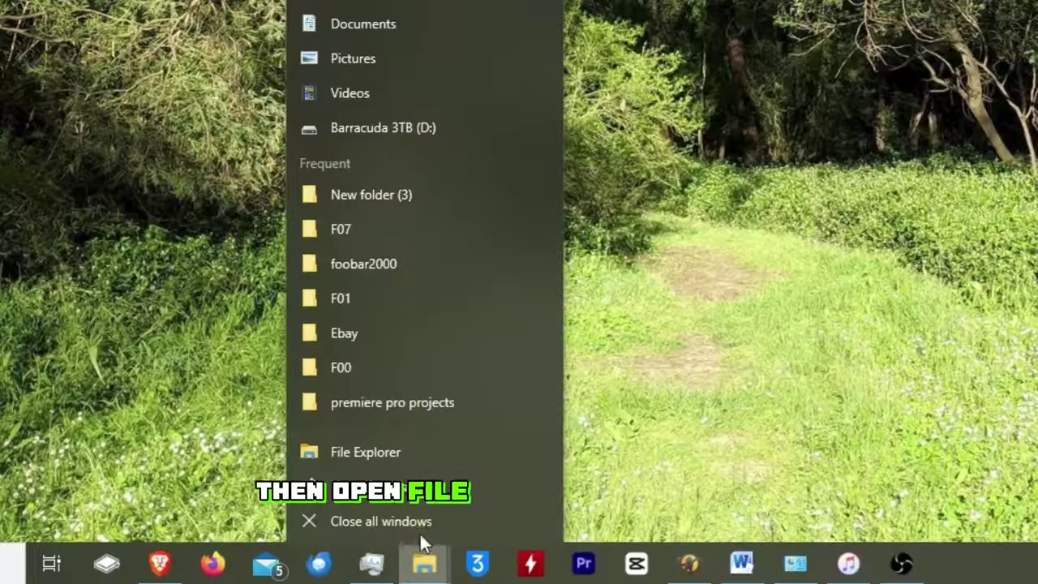
left_click(405, 450)
left_click(566, 275)
double_click(565, 276)
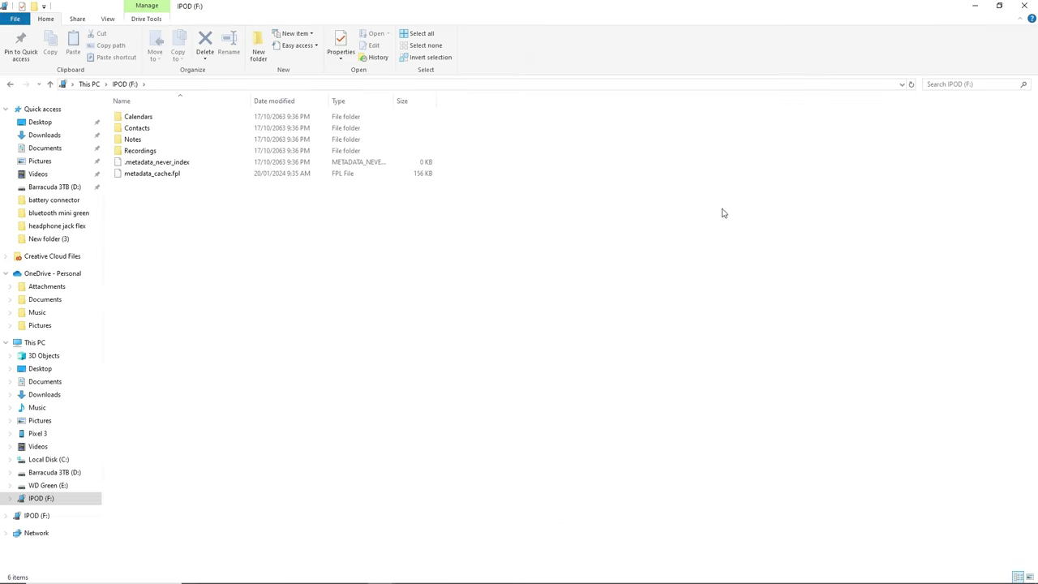
- Show hidden items on the IPOD (F:) drive and open the Music folder inside iPod_Control
left_click(107, 18)
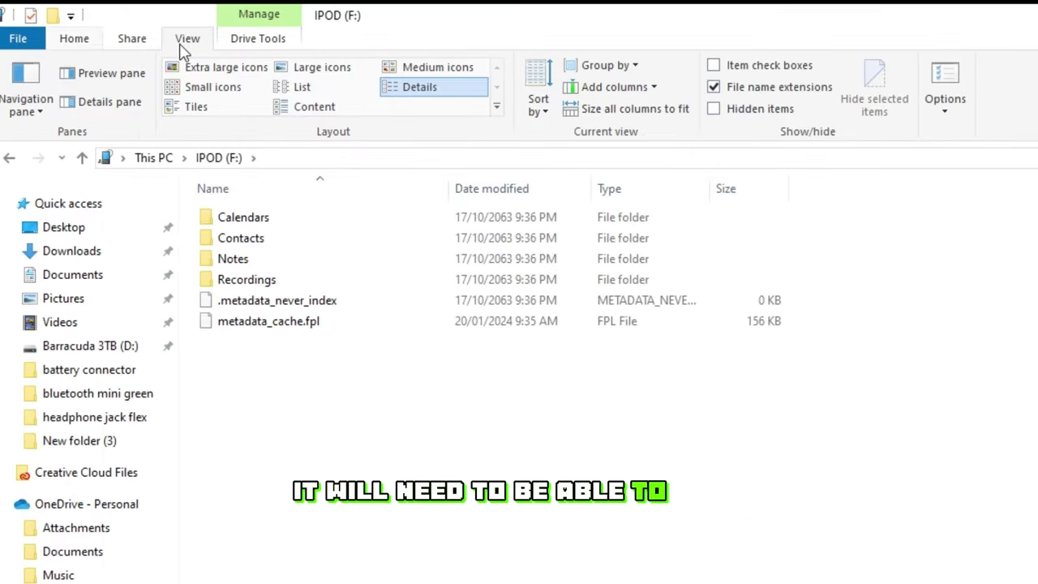
left_click(715, 110)
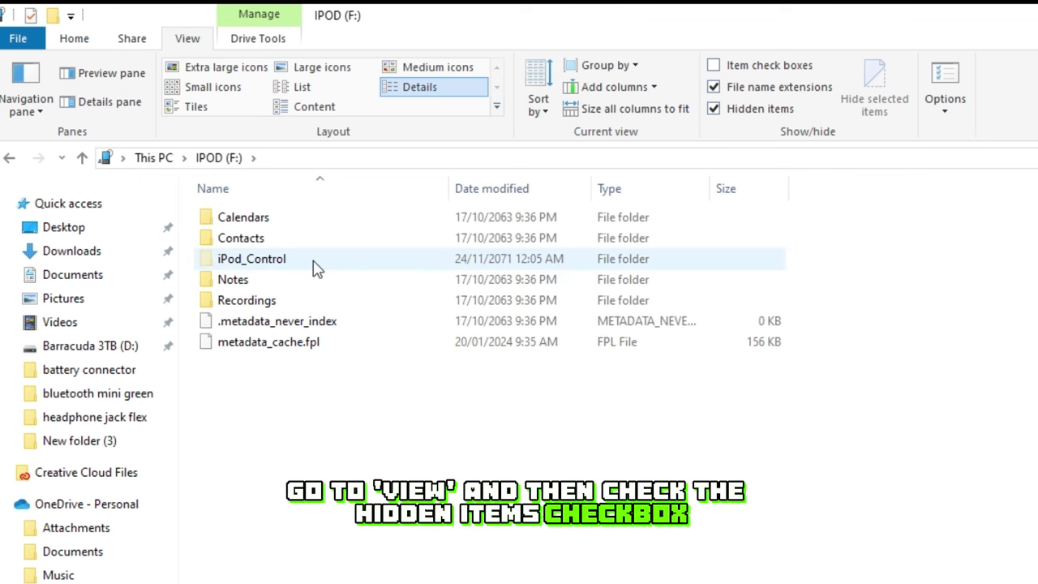
left_click(316, 270)
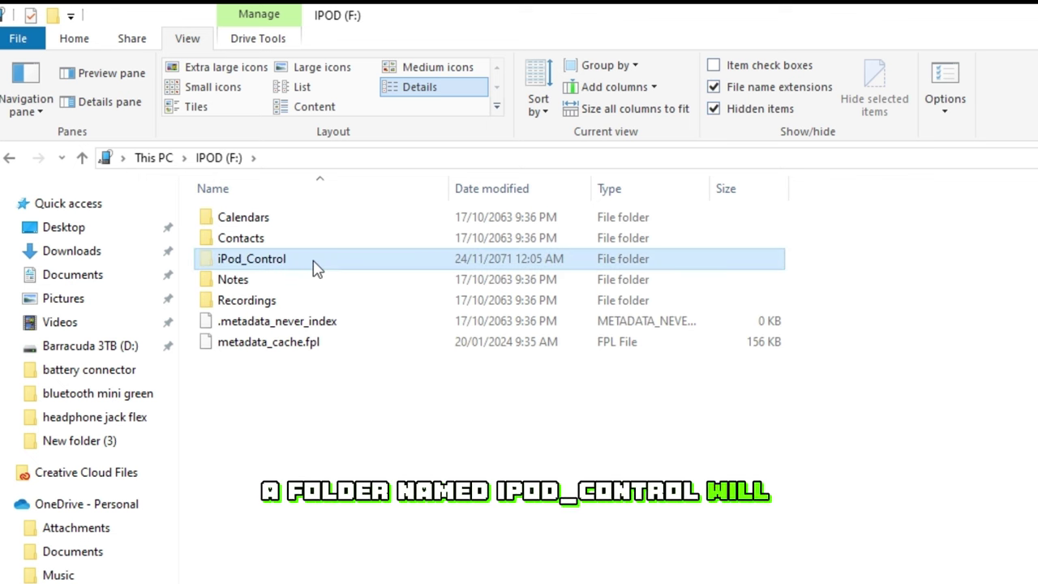
double_click(317, 270)
left_click(299, 302)
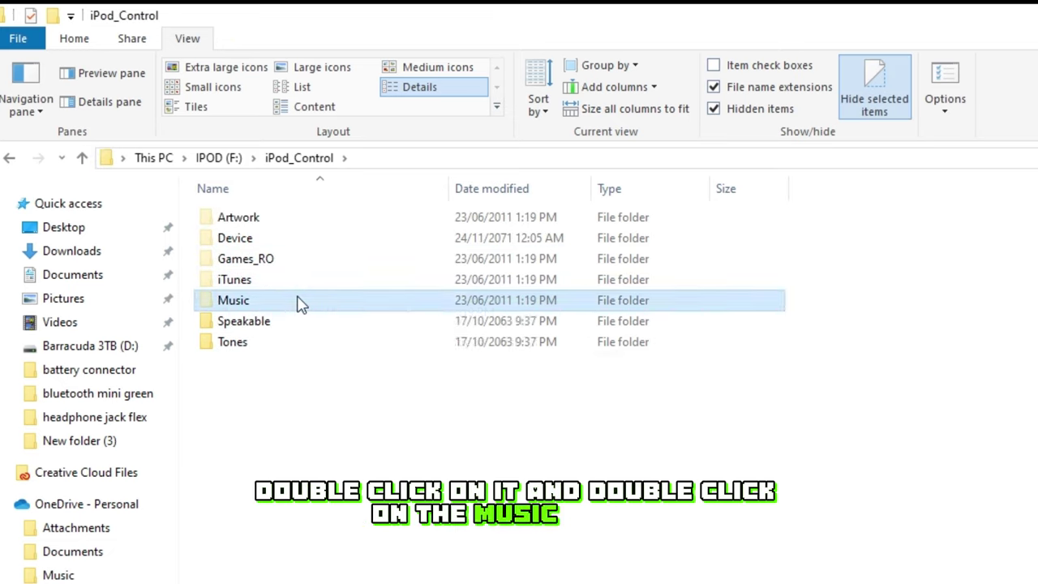
double_click(299, 302)
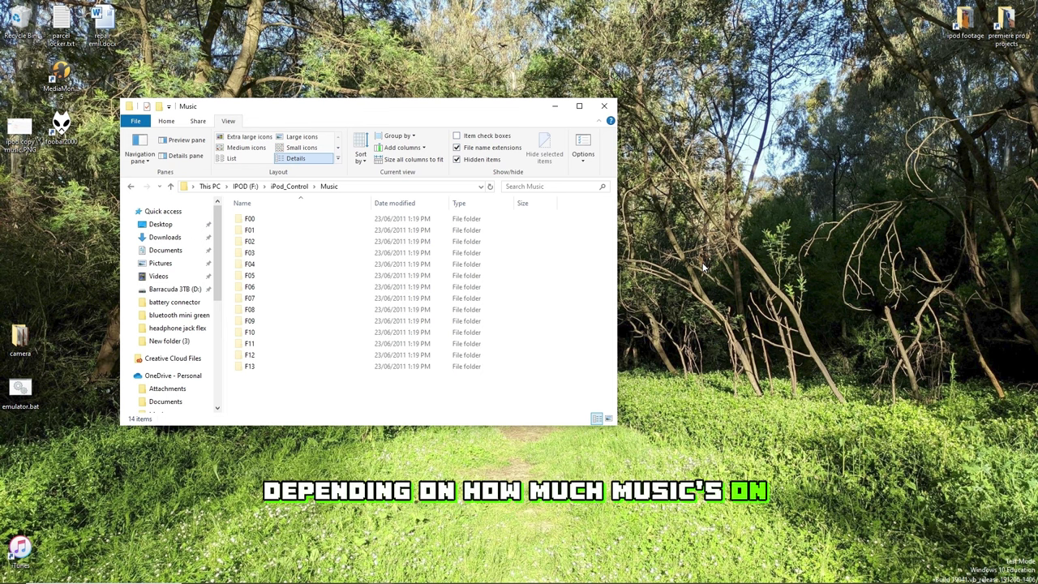
- Create a new folder on the desktop named "ipod music"
left_click(704, 268)
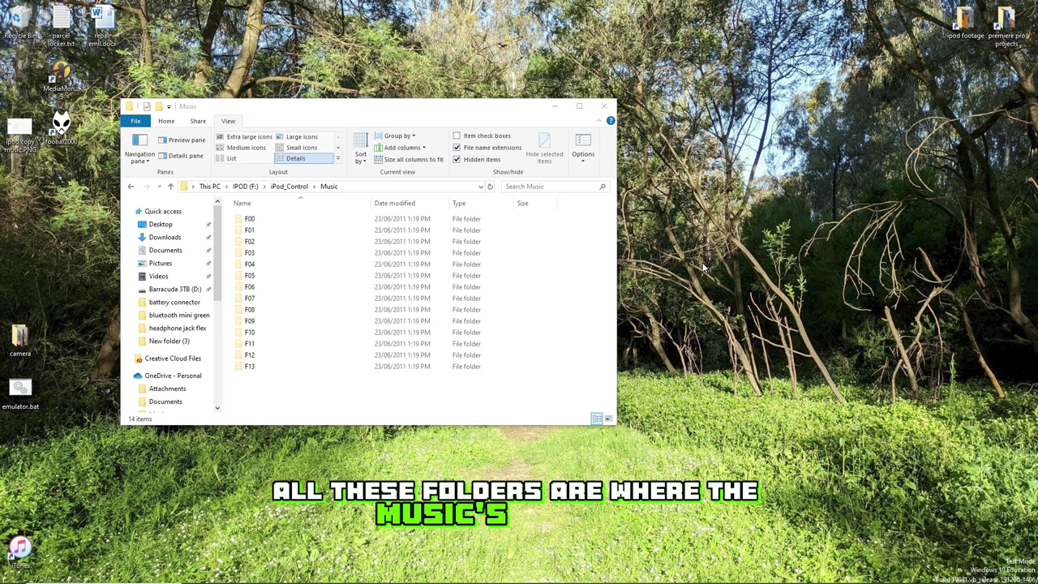
right_click(704, 268)
mouse_move(688, 377)
left_click(722, 377)
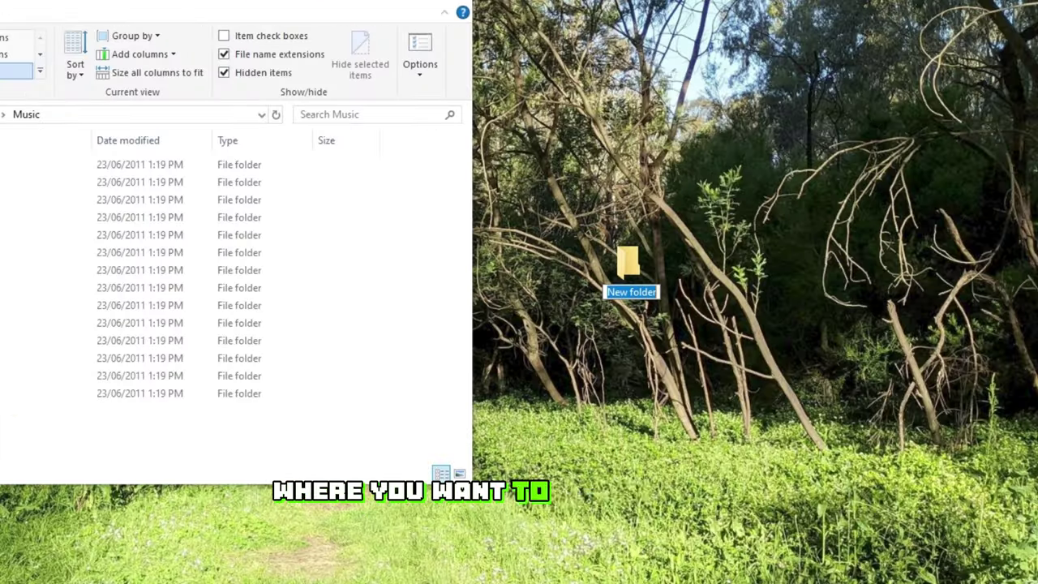
type("ipod music")
key("Return")
- Copy all folders from F00 to F13 in the iPod's Music folder into the desktop folder "ipod music"
left_click(0, 192)
key("ctrl+a")
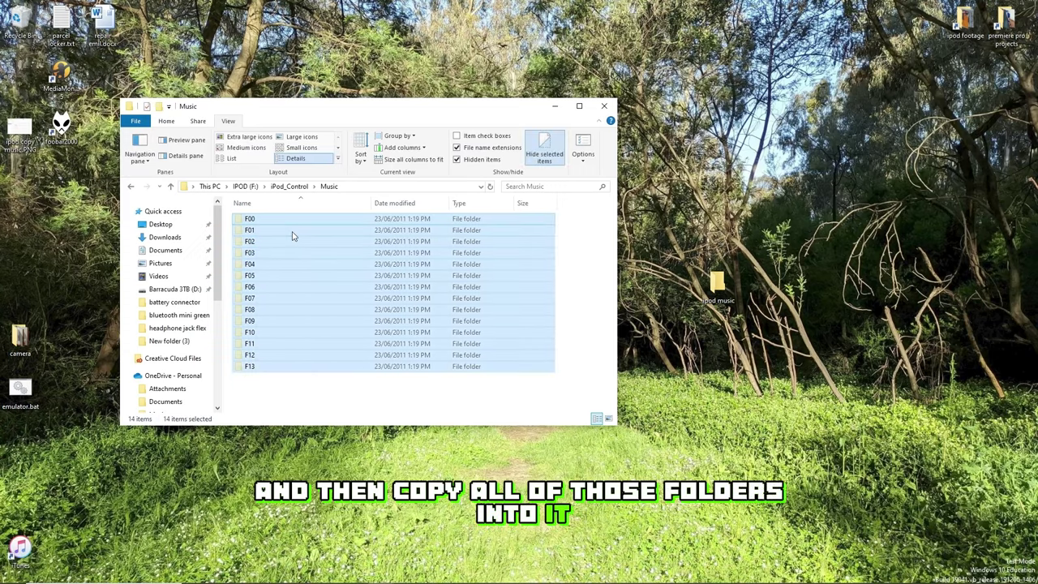
key("ctrl+c")
double_click(717, 284)
key("ctrl+v")
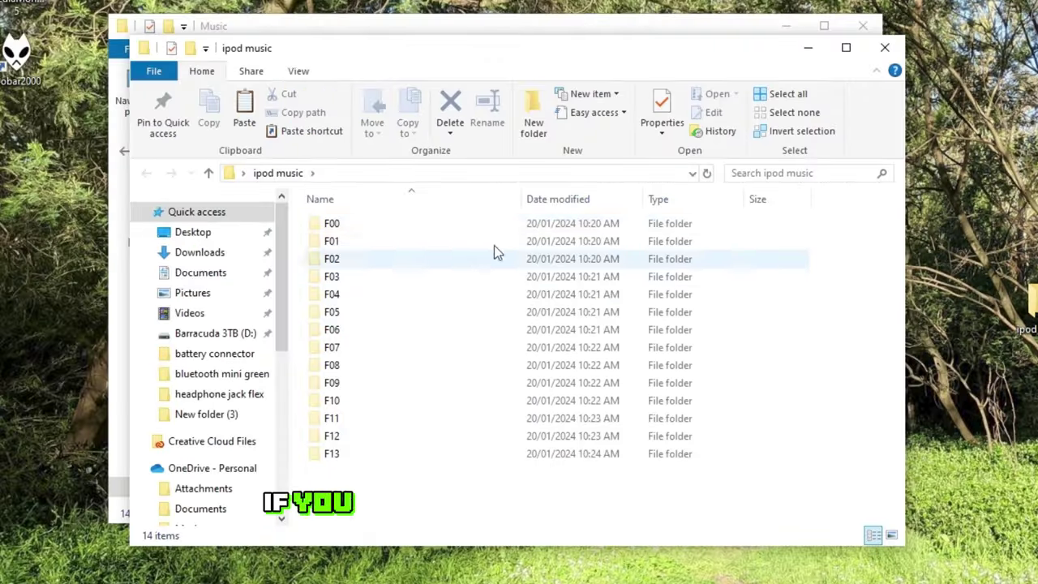
- Open the copied F folders and gather their MP3 files directly in the "ipod music" folder
double_click(487, 224)
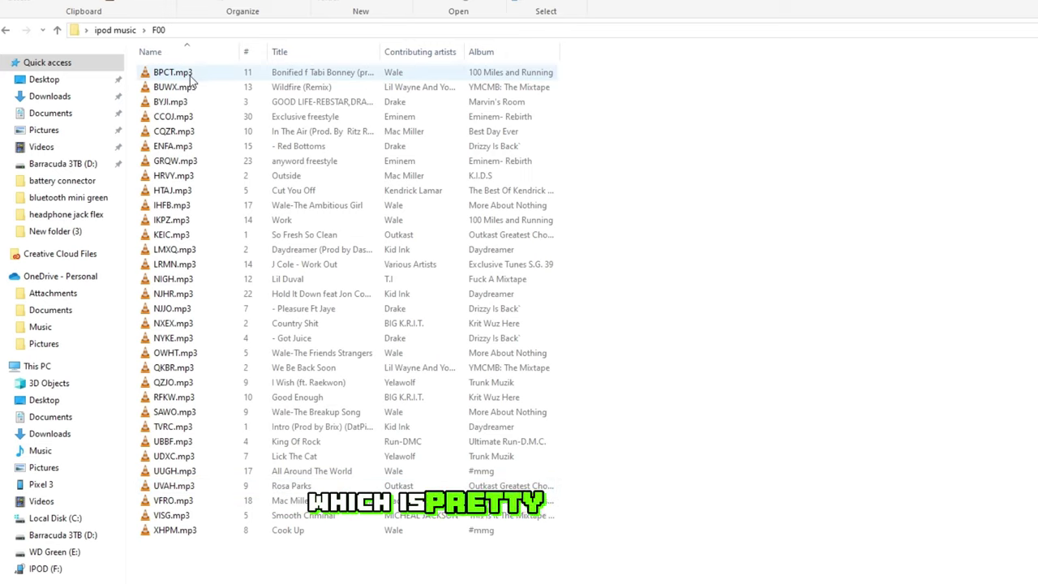
left_click(149, 75)
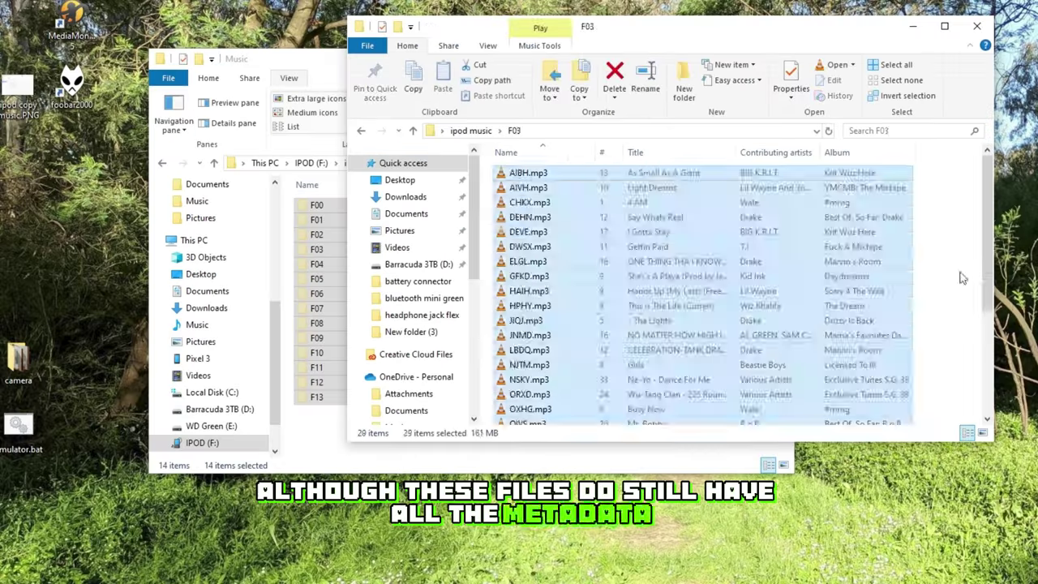
left_click(114, 30)
left_click(144, 30)
left_click(208, 171)
key("alt+Left")
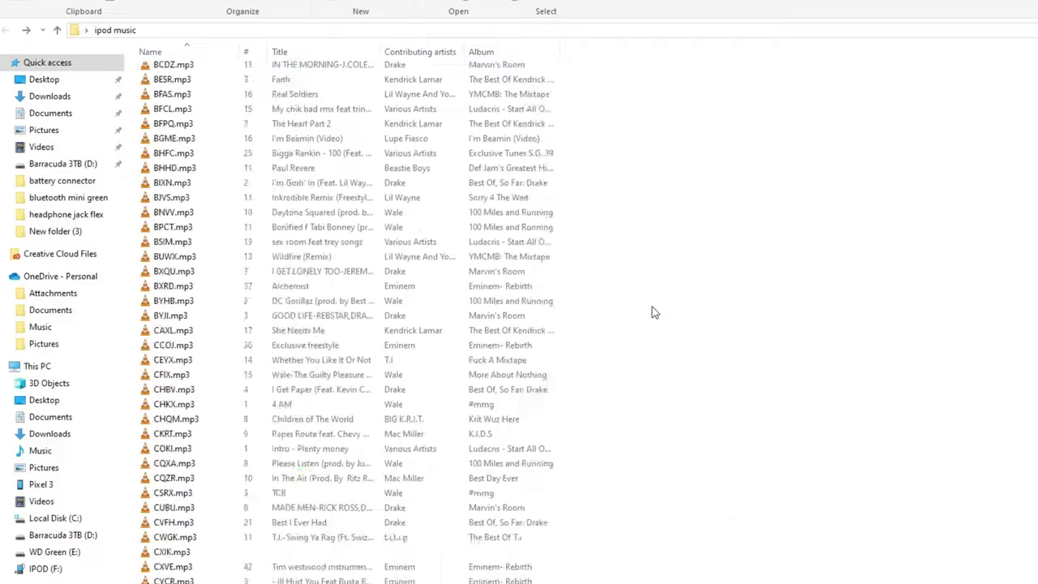
- Look through the MP3 files in the "ipod music" folder, examining their file names, titles, artists and albums
scroll(641, 315, "down", 20)
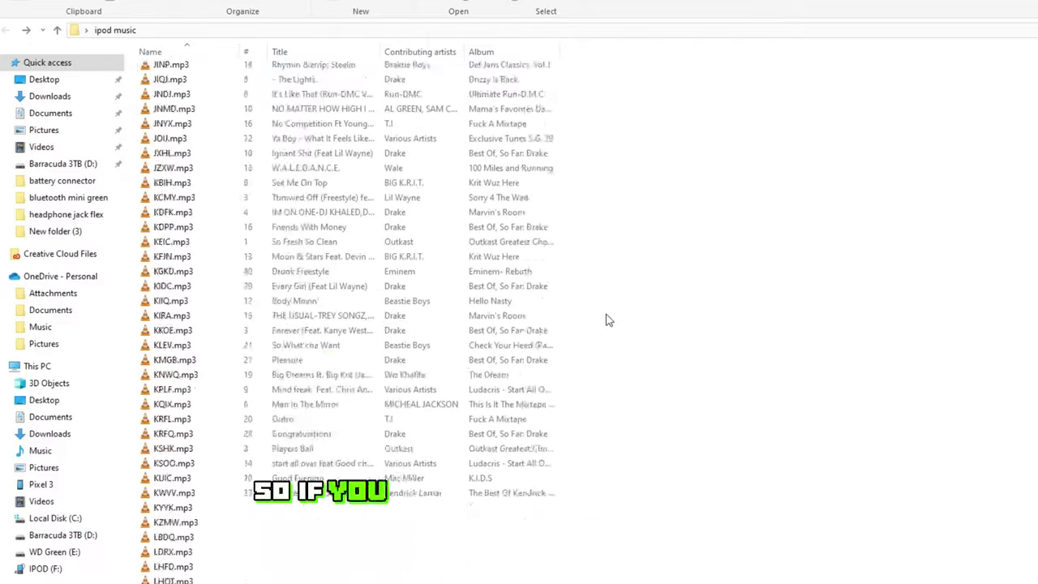
scroll(603, 320, "up", 20)
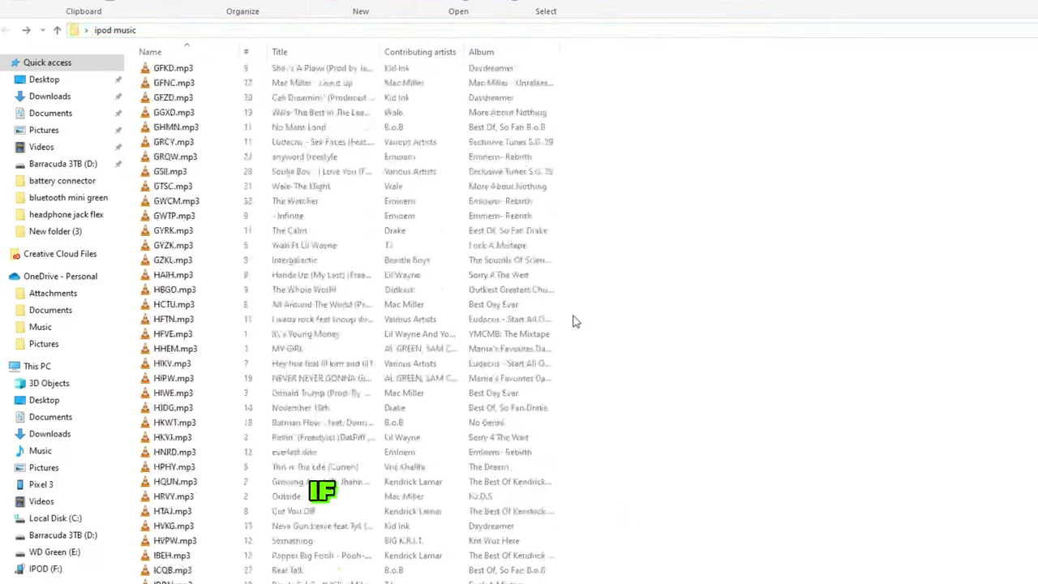
scroll(568, 323, "up", 20)
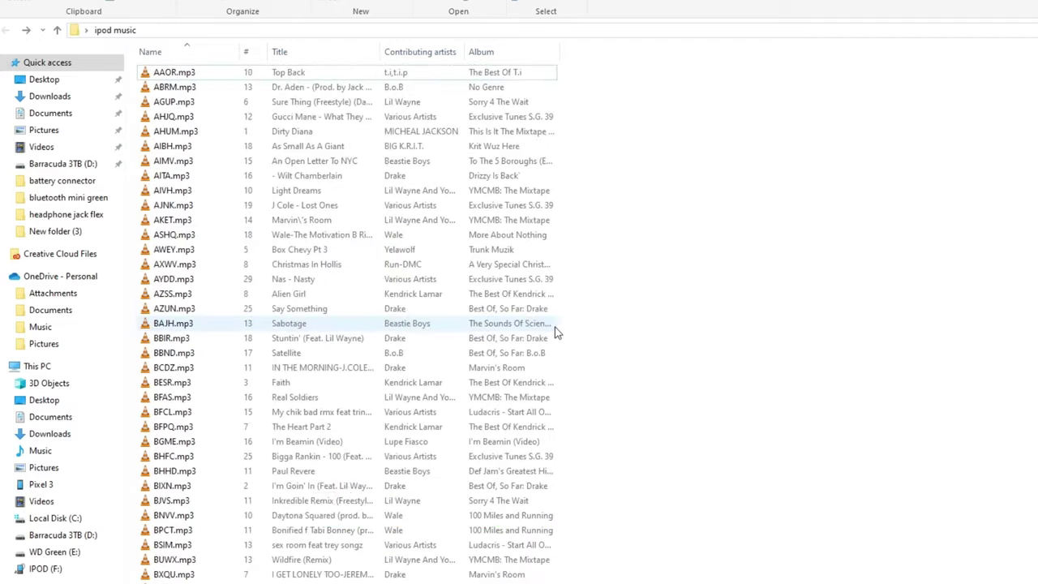
left_click(256, 54)
left_click(428, 55)
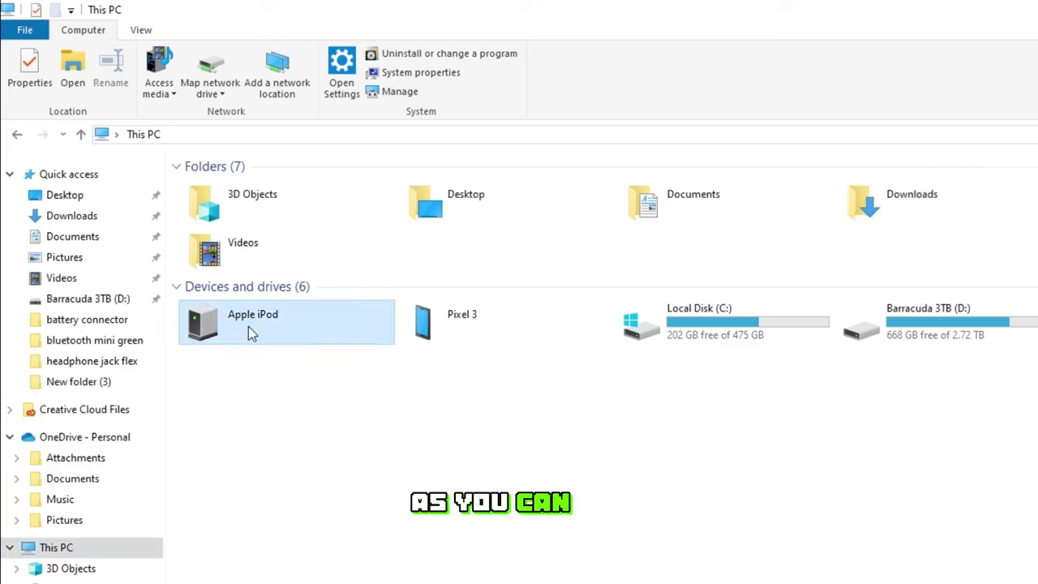
- Open the Apple iPod device under This PC and look into its internal storage
double_click(248, 326)
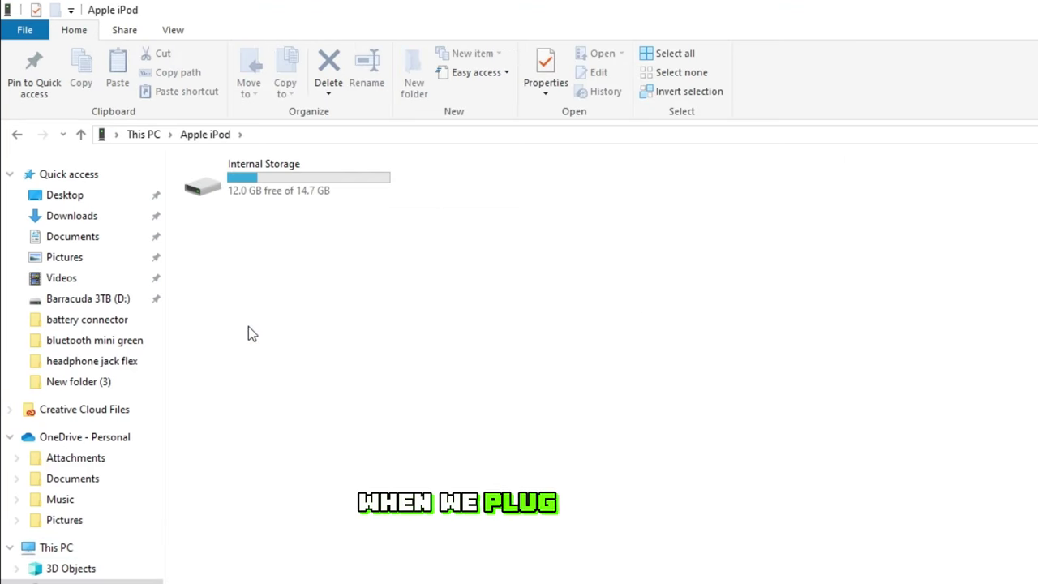
double_click(301, 182)
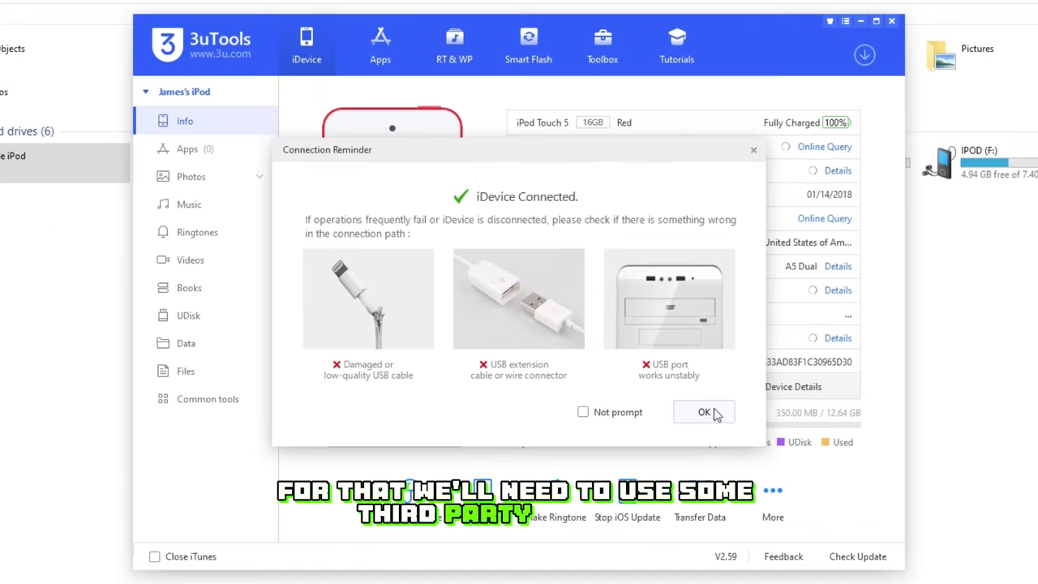
- Switch to 3uTools, dismiss the connection reminder, and start an export of all songs on the iPod
left_click(705, 412)
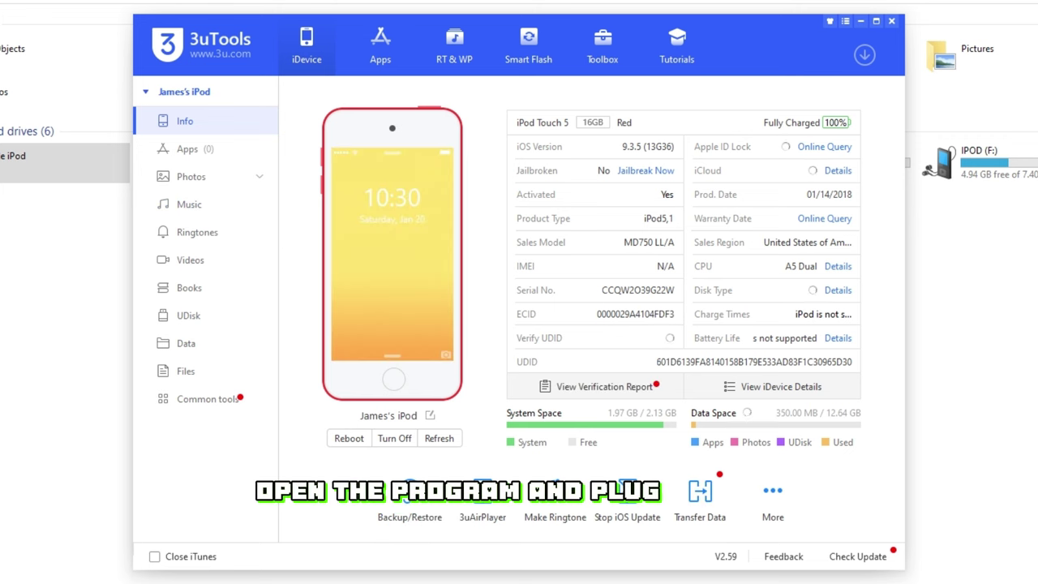
left_click(244, 204)
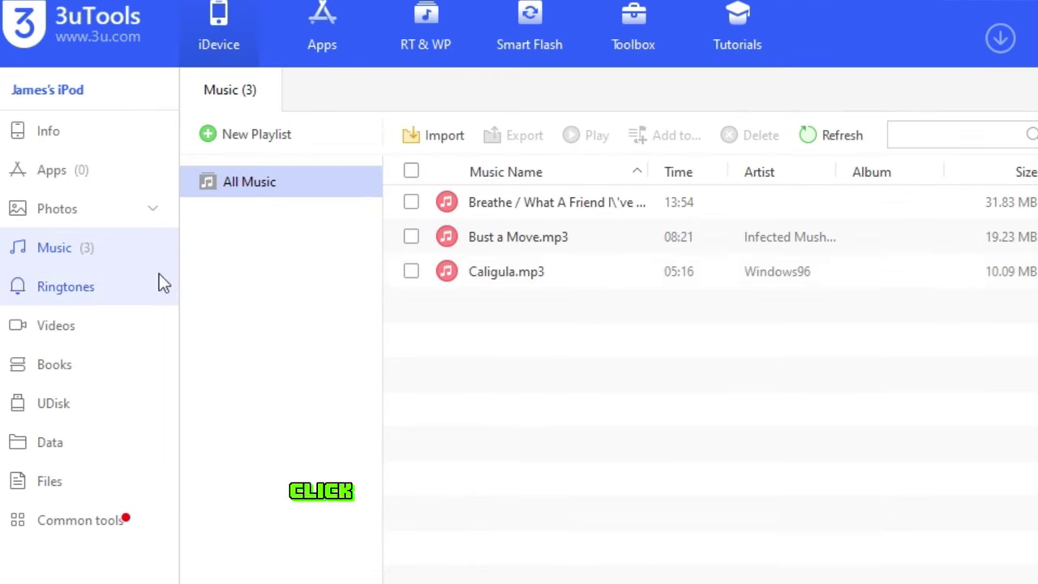
left_click(411, 172)
left_click(526, 136)
- Export the selected songs to a new desktop folder named "music" and open that folder
left_click(456, 370)
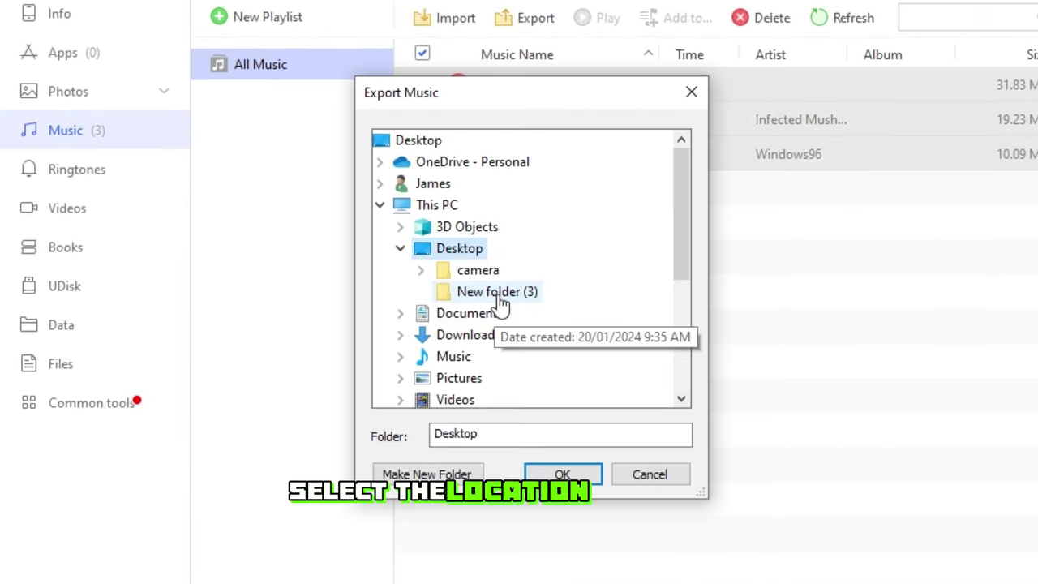
left_click(426, 474)
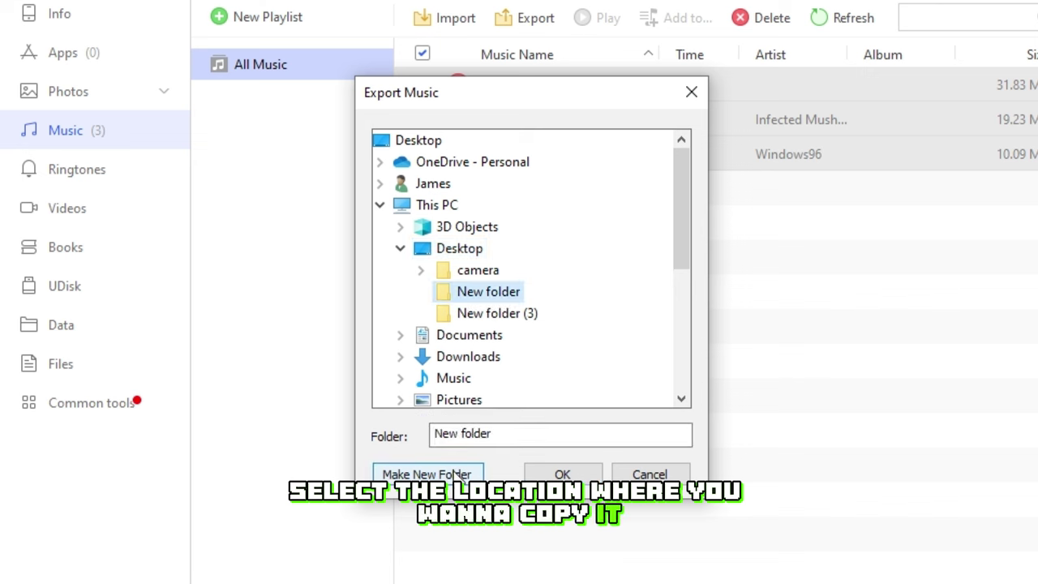
right_click(492, 294)
left_click(370, 221)
type("music")
key("Return")
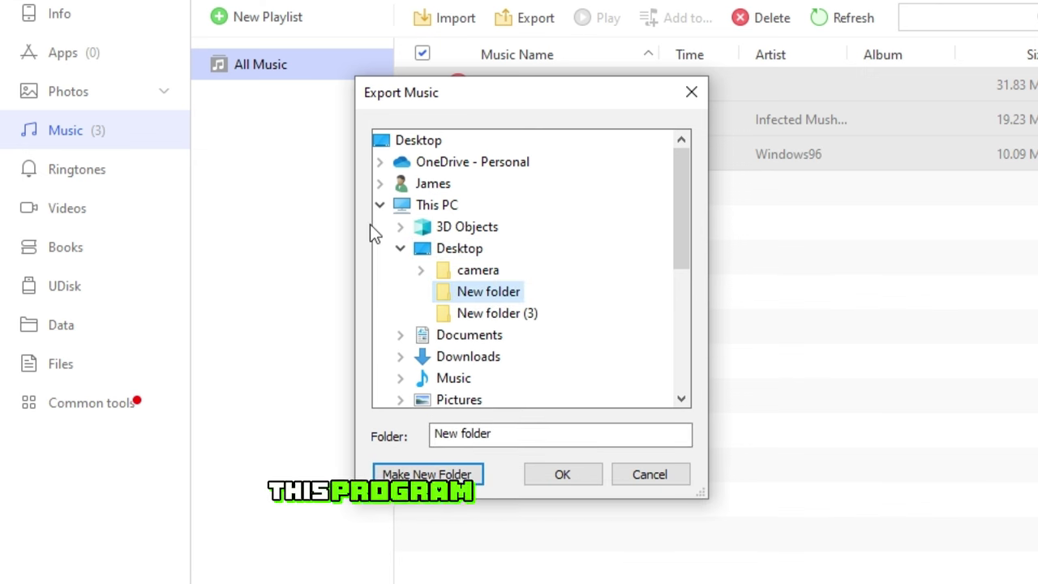
left_click(586, 473)
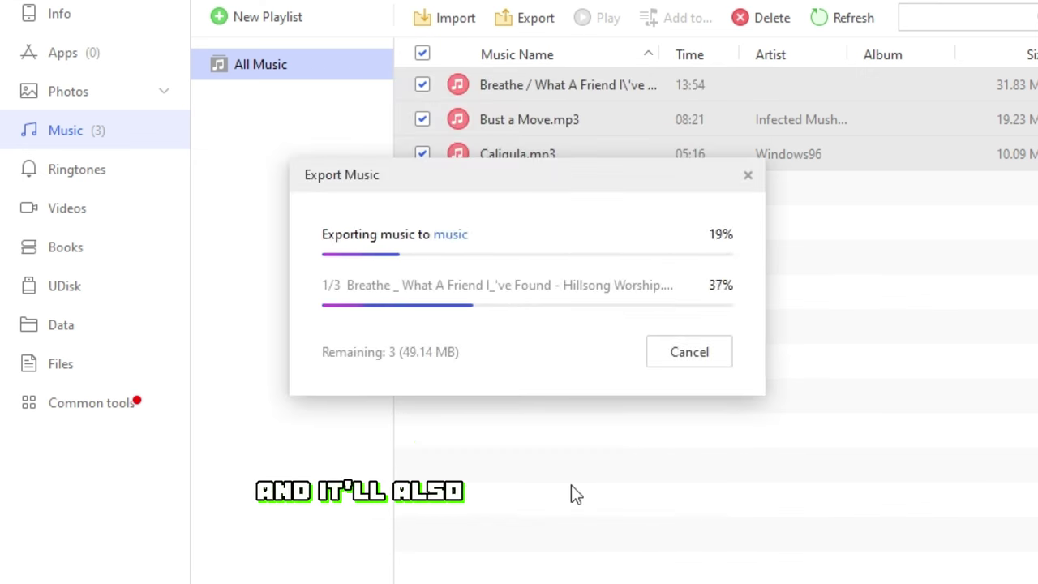
left_click(602, 305)
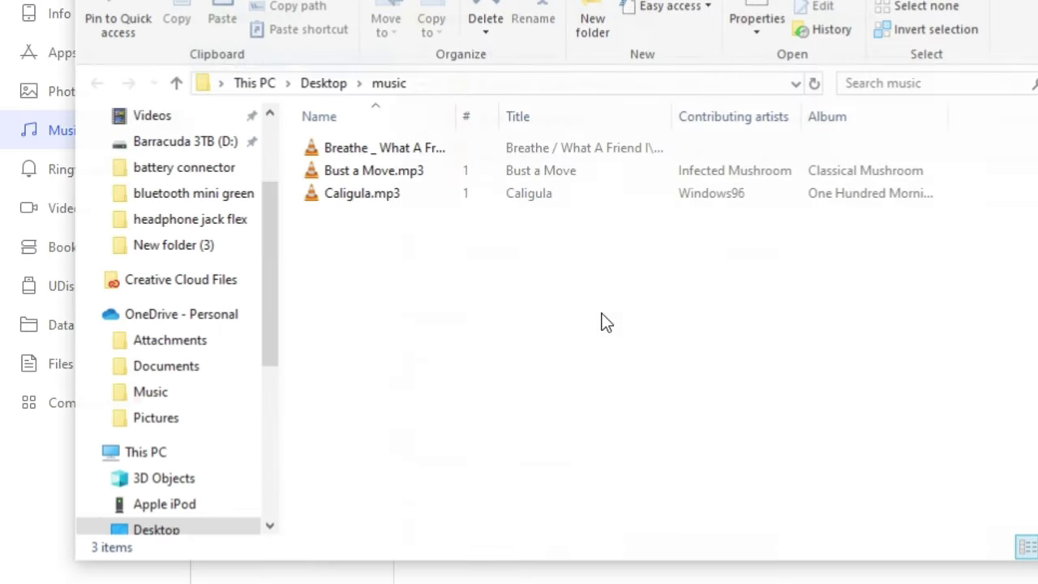
left_click(443, 192)
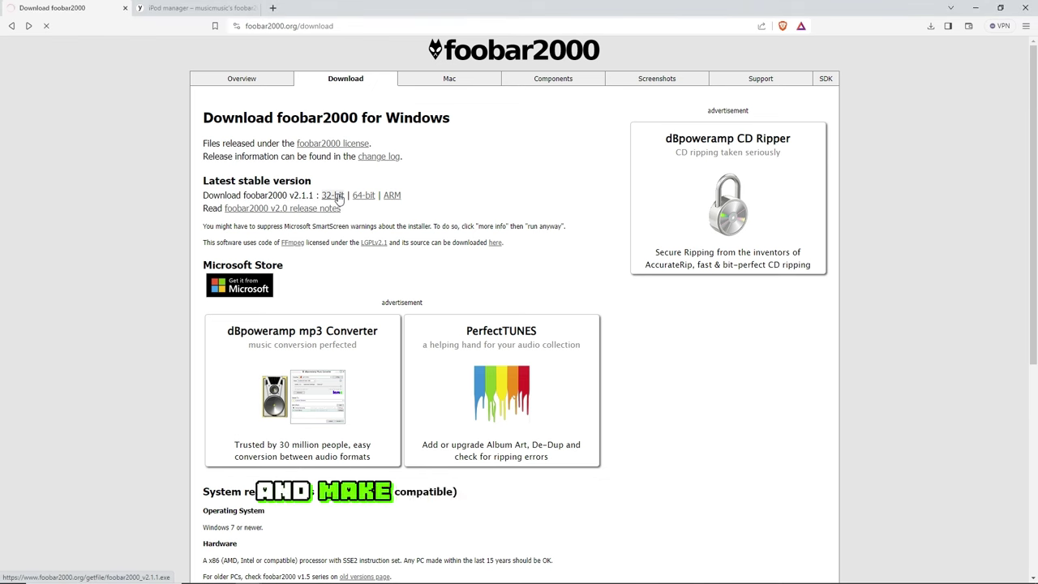
- Switch to the browser, download the 32-bit foobar2000 v2.1.1 installer, and accept the license agreement in its setup
left_click(337, 198)
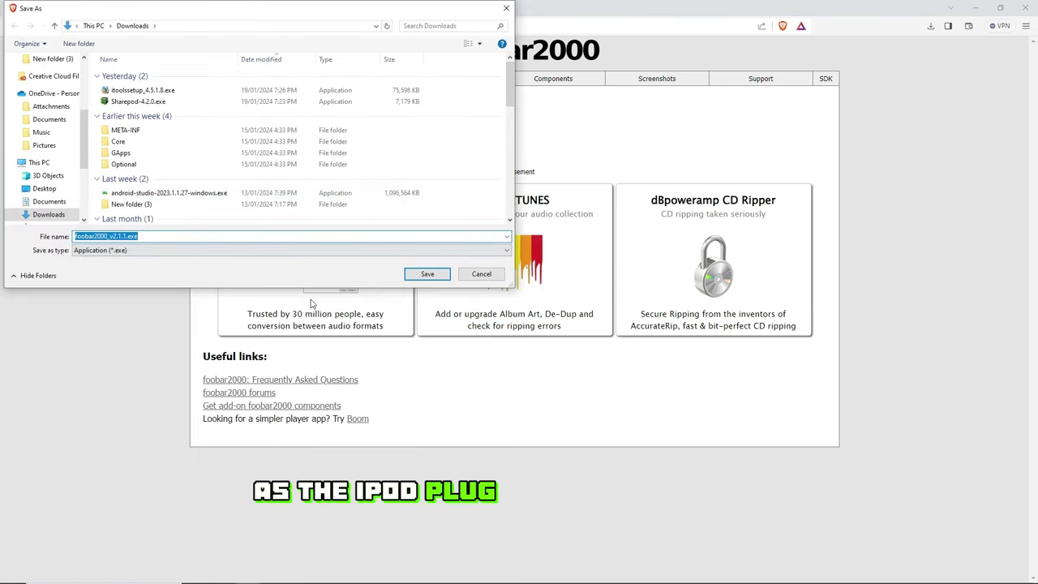
left_click(430, 276)
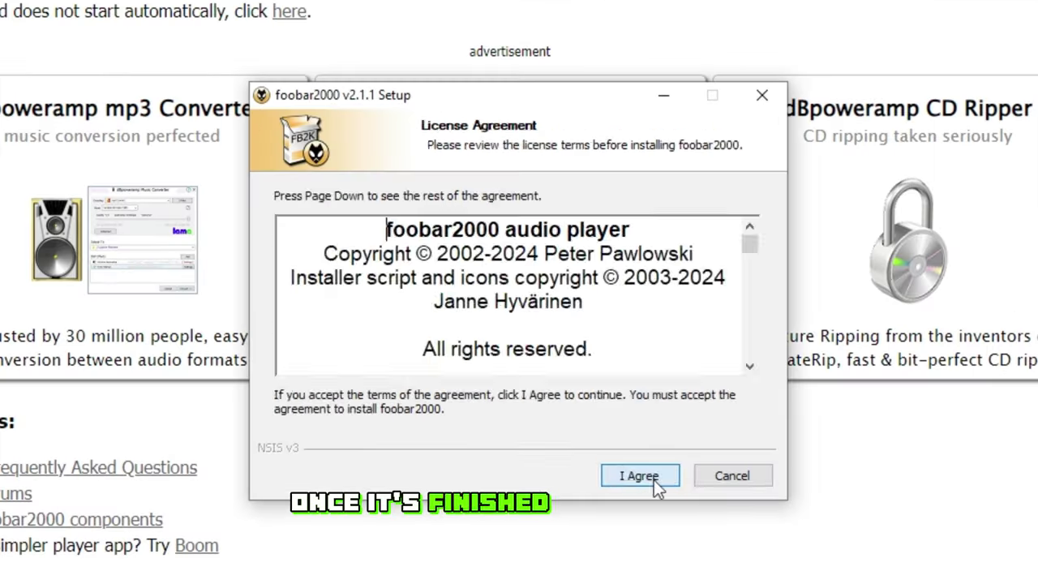
left_click(586, 385)
left_click(668, 474)
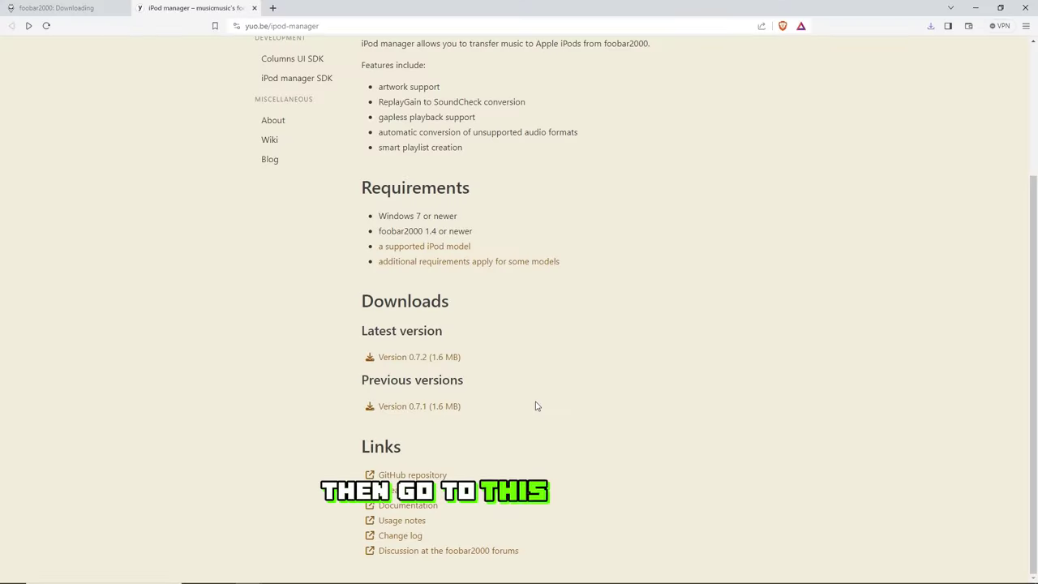
- Download iPod manager version 0.7.2 from its website into the Downloads folder
left_click(433, 357)
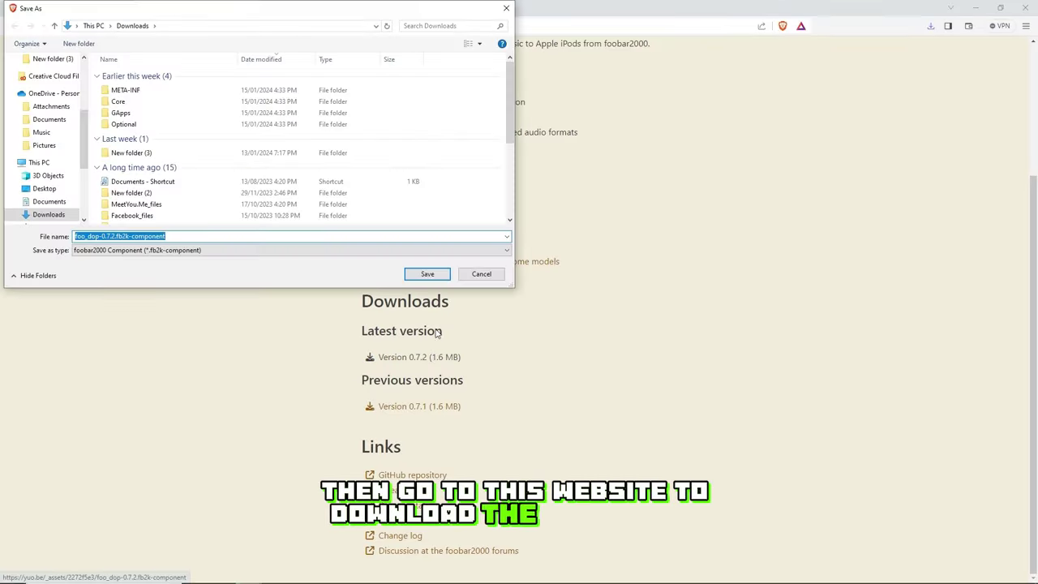
left_click(428, 274)
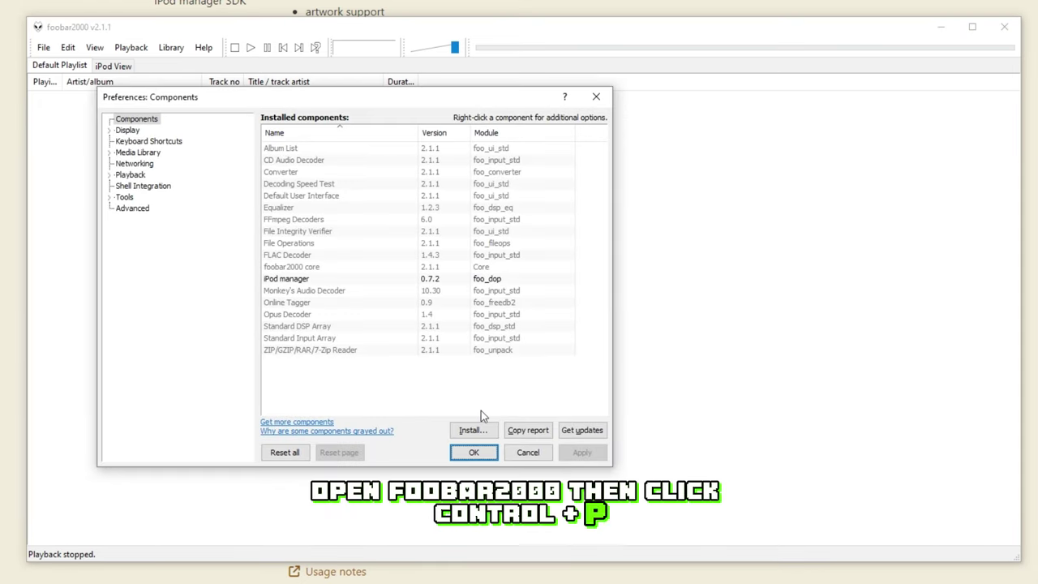
- Install the foo_dop-0.7.2.fb2k-component file from Downloads in foobar2000 and apply the change with a restart
left_click(477, 426)
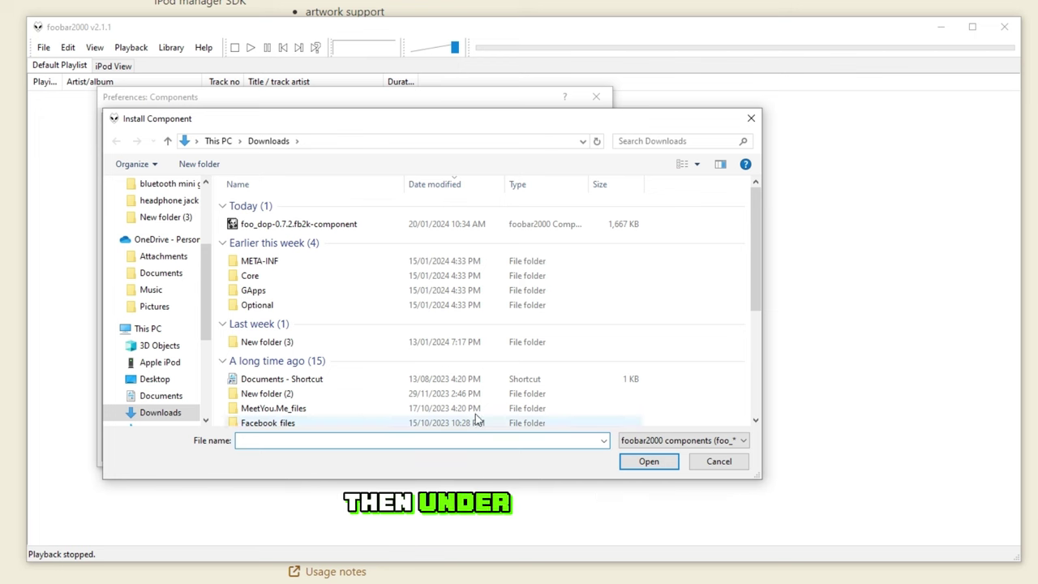
left_click(423, 228)
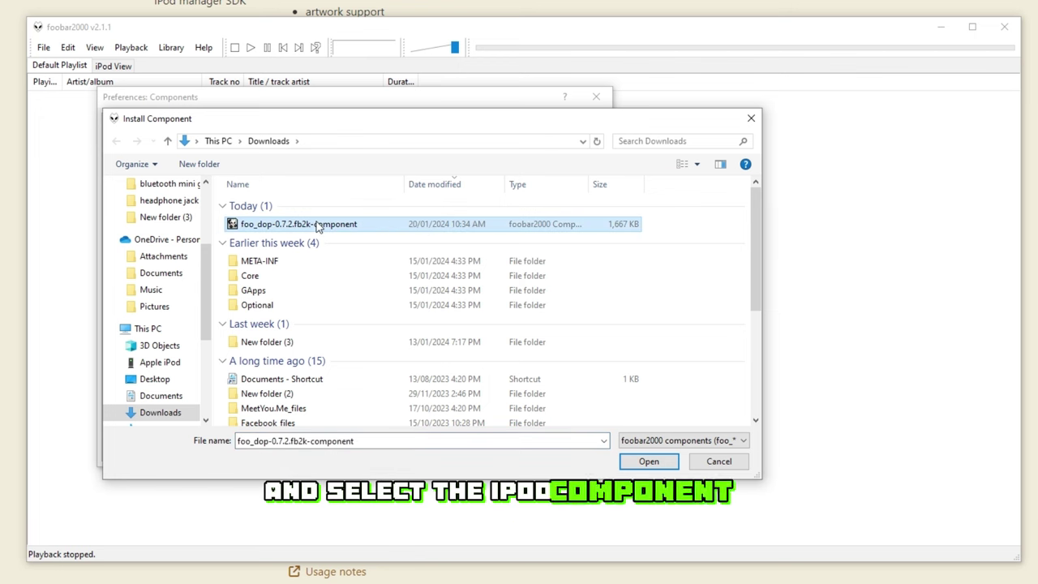
left_click(649, 461)
left_click(580, 454)
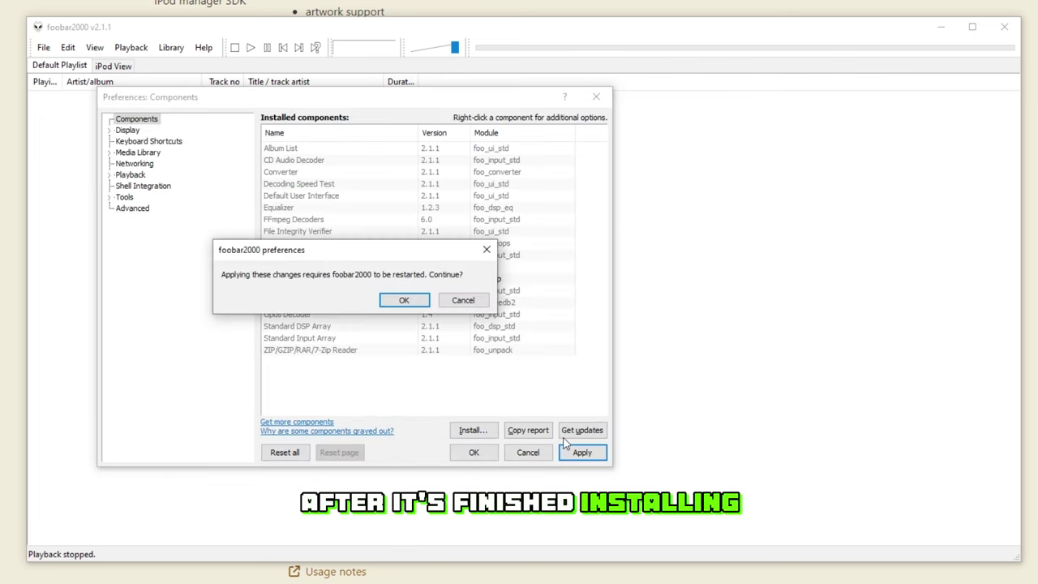
left_click(404, 301)
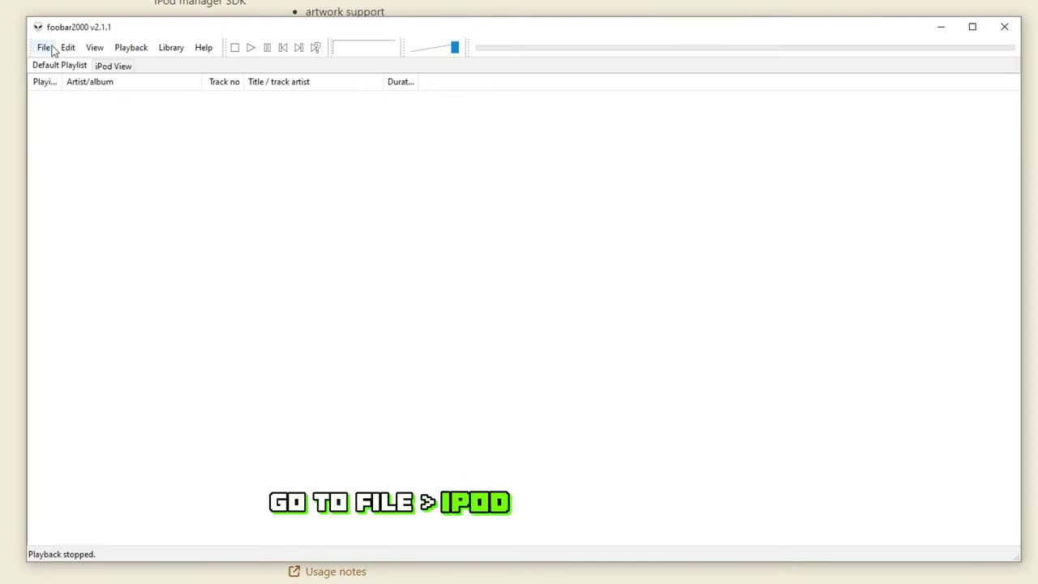
- Load the connected iPod's library into foobar2000
left_click(45, 47)
mouse_move(89, 201)
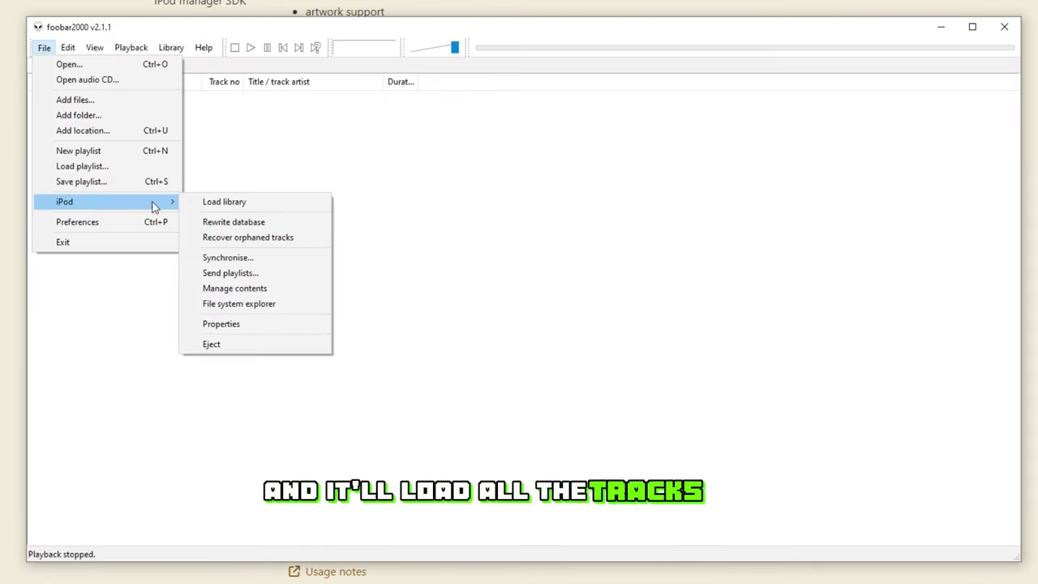
left_click(216, 202)
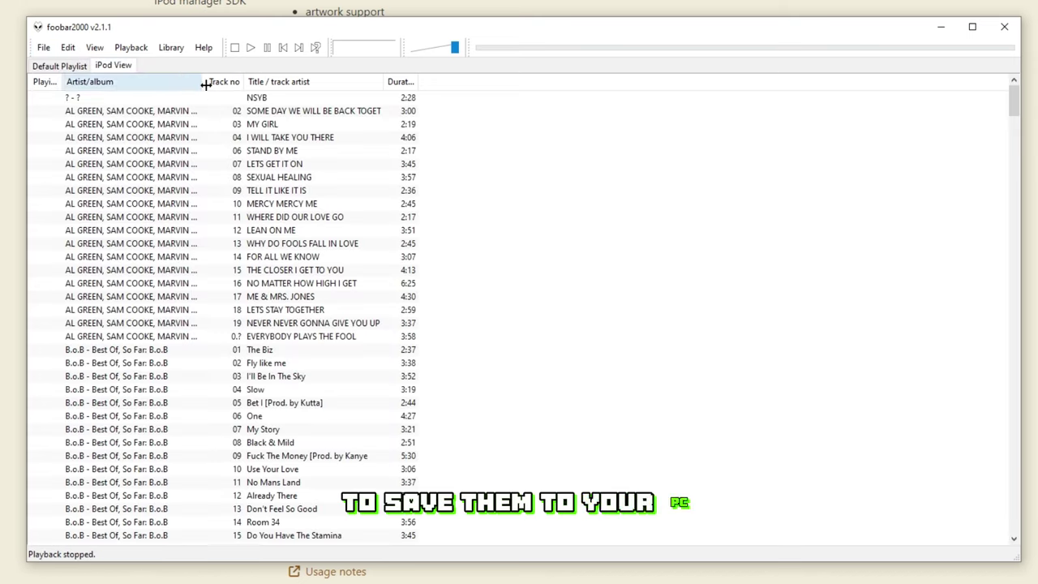
- Select all tracks in the iPod View playlist and start a Copy to file operation for them
left_click_drag(500, 151, 163, 427)
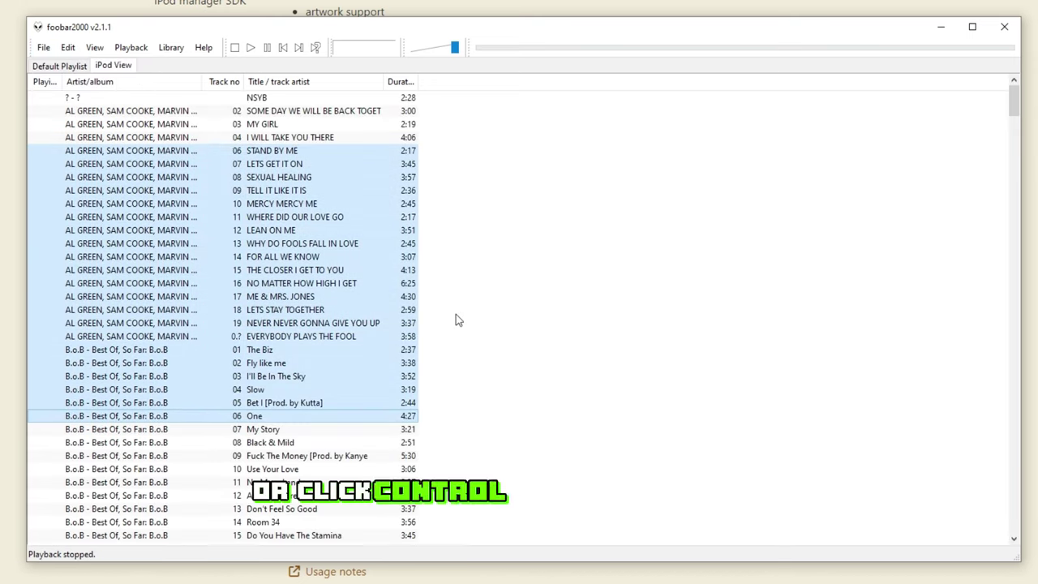
key("ctrl+a")
right_click(326, 308)
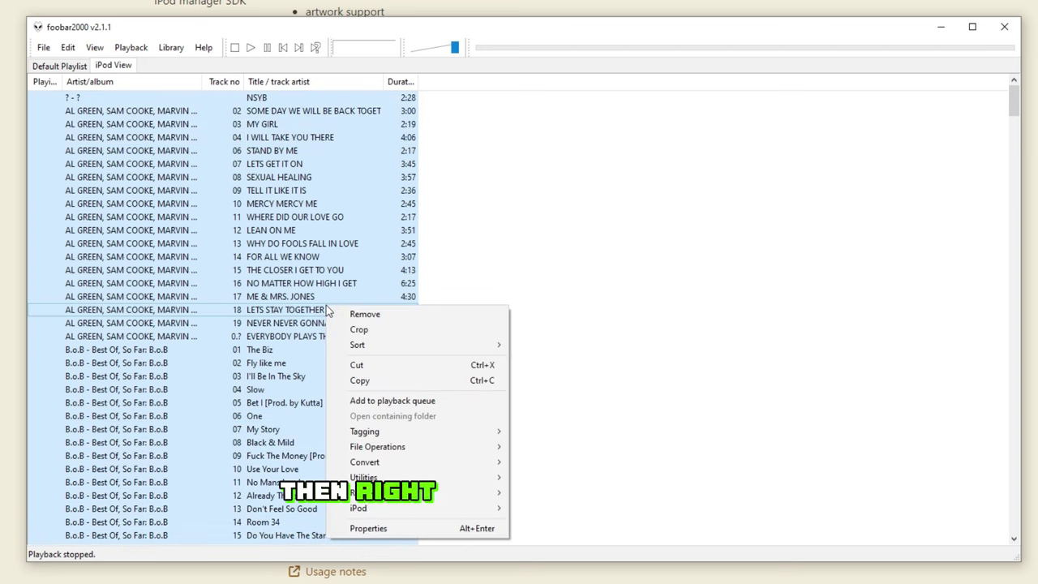
mouse_move(451, 364)
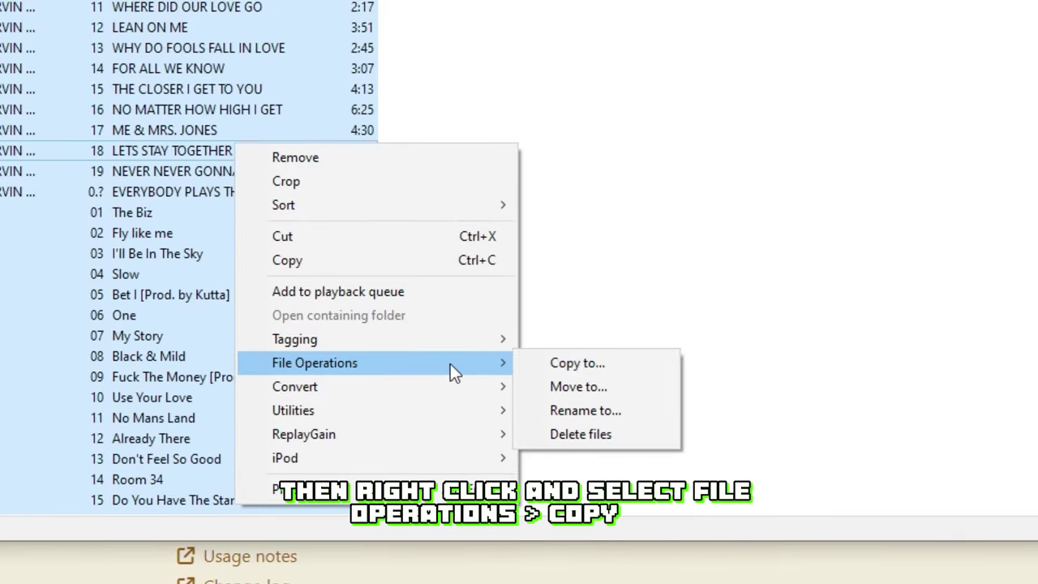
left_click(575, 365)
- Rename the new desktop folder as "music" and use its path as the destination folder for the copy
right_click(512, 75)
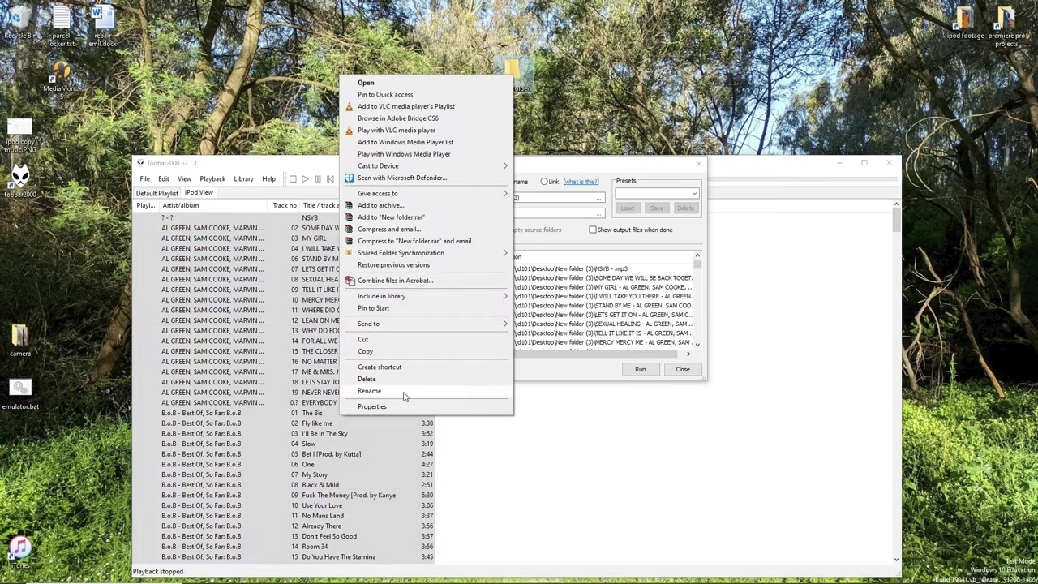
left_click(404, 392)
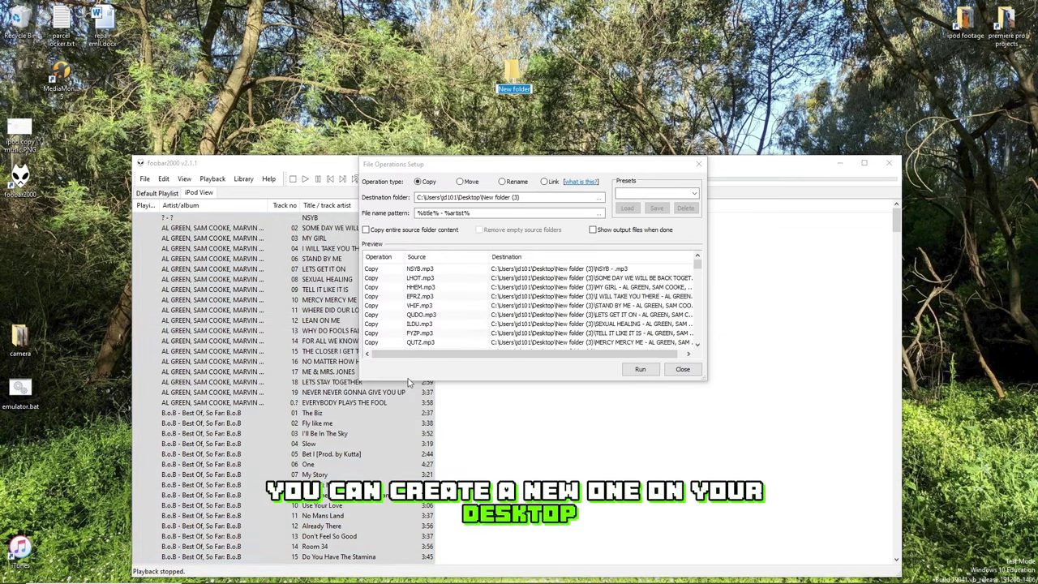
type("music")
key("Return")
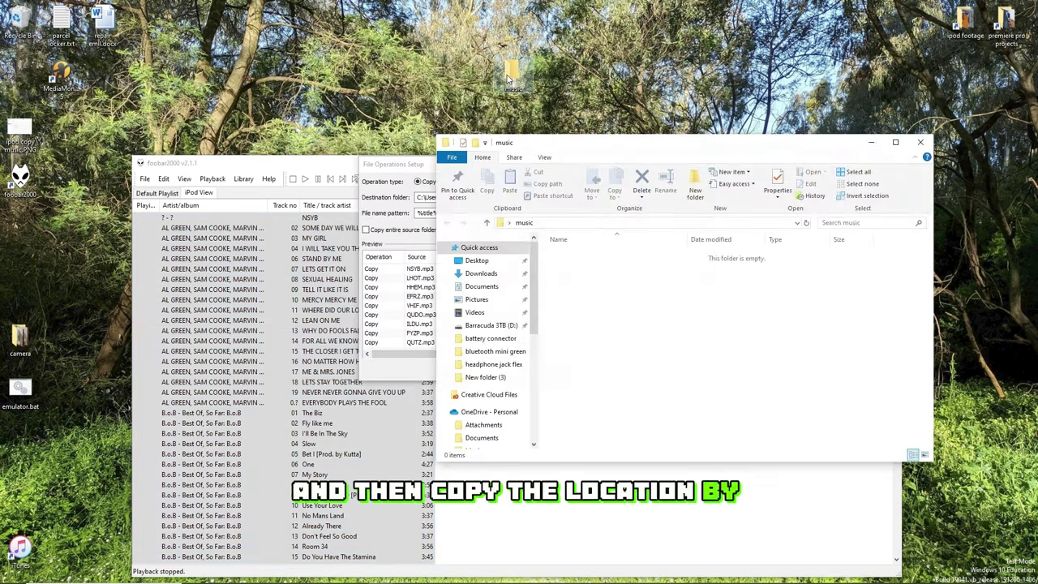
left_click(565, 220)
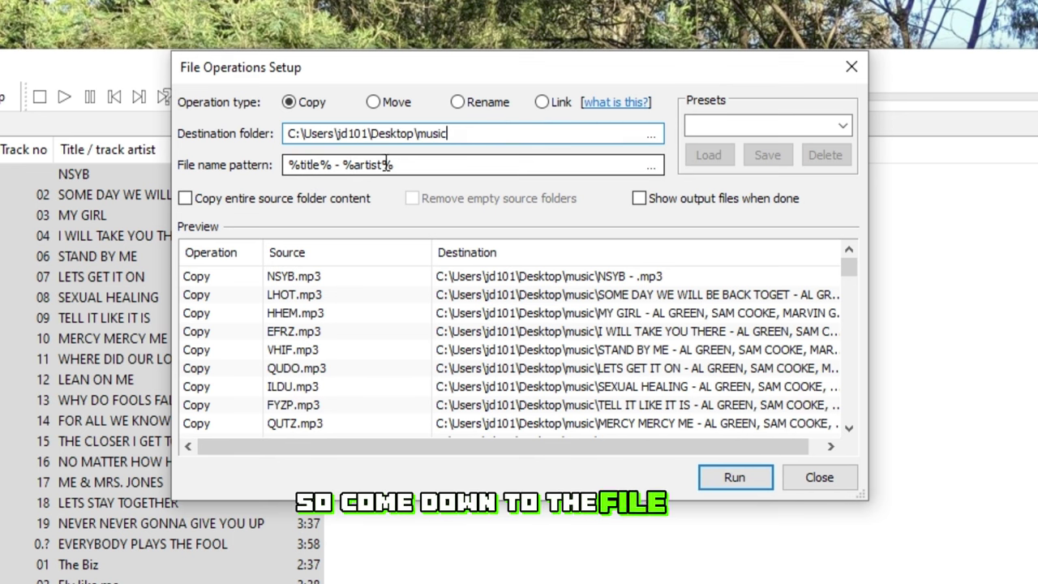
- Run the copy operation with the file name pattern %title% - %artist%
left_click_drag(394, 165, 252, 209)
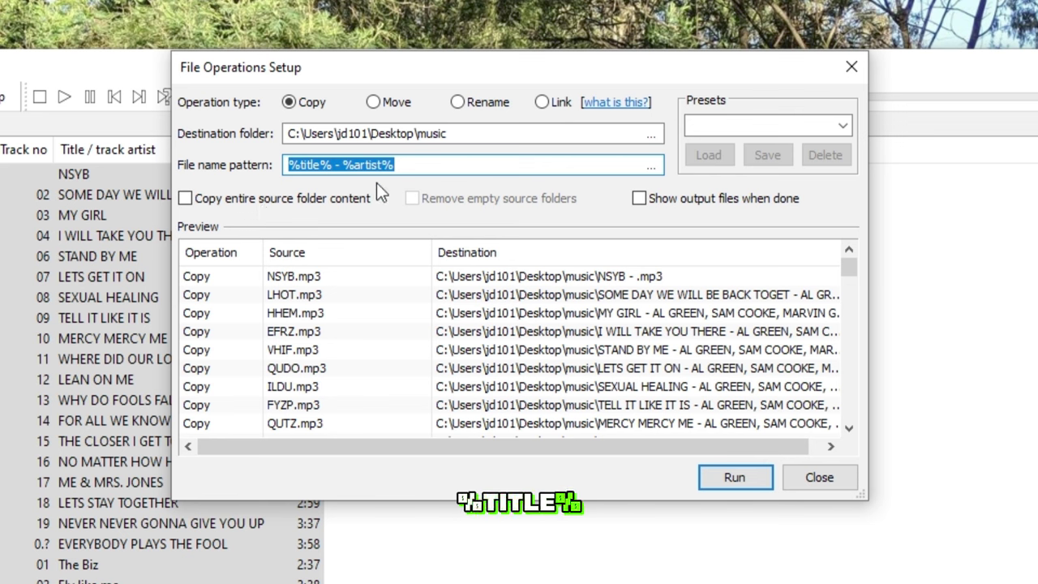
key("End")
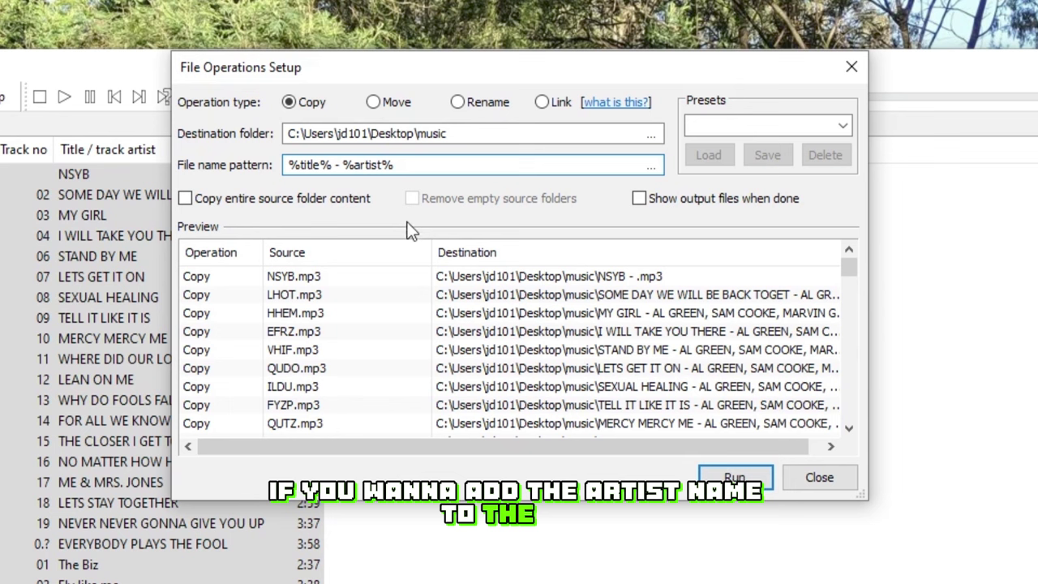
left_click(724, 476)
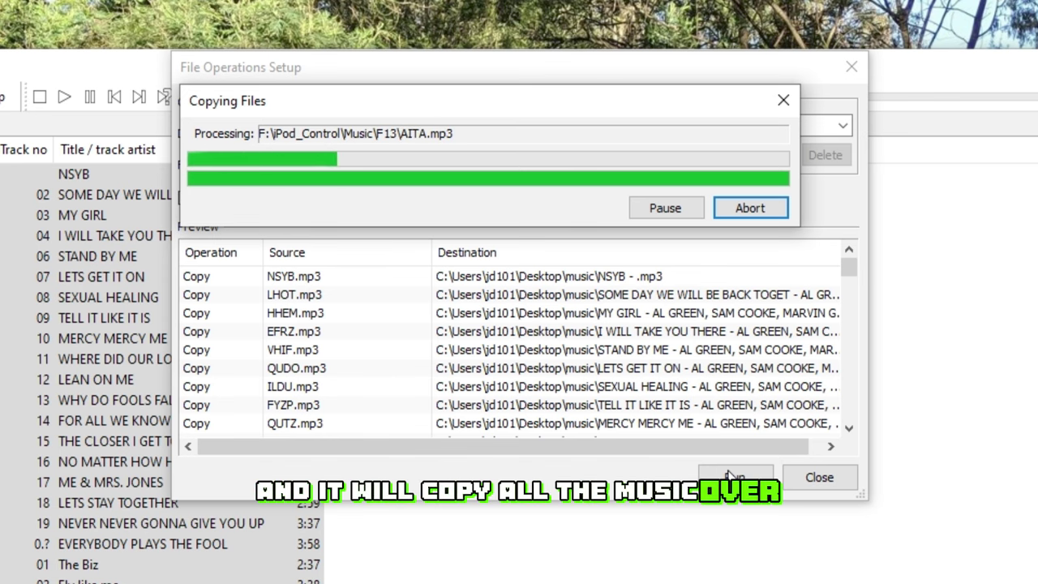
- Switch to the "music" folder in File Explorer and look through the copied songs
key("alt+Tab")
left_click_drag(587, 21, 317, 0)
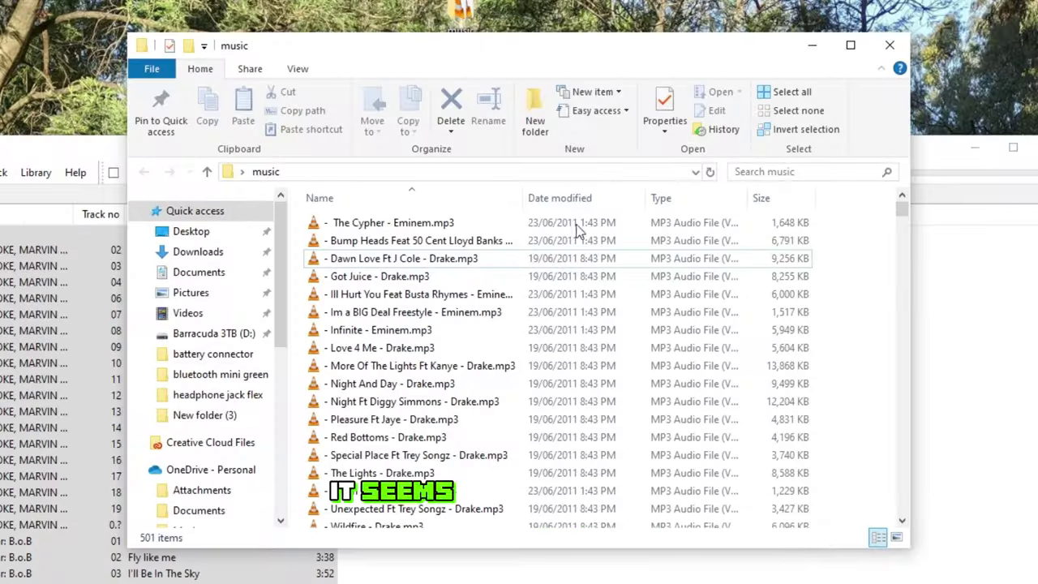
left_click_drag(906, 211, 885, 553)
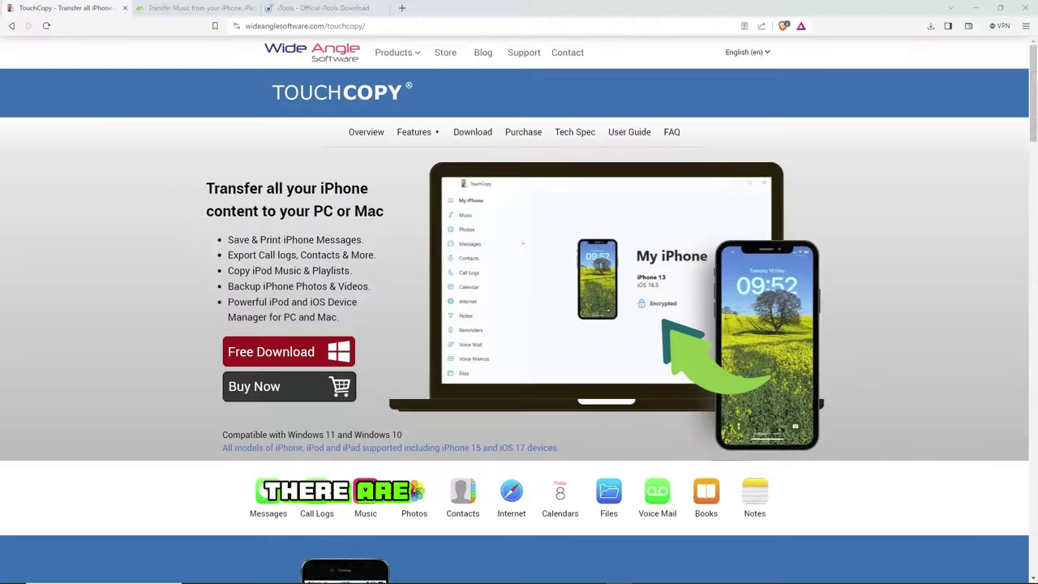
- View the Sharepod and iTools websites in the browser as alternative music transfer programs
left_click(161, 7)
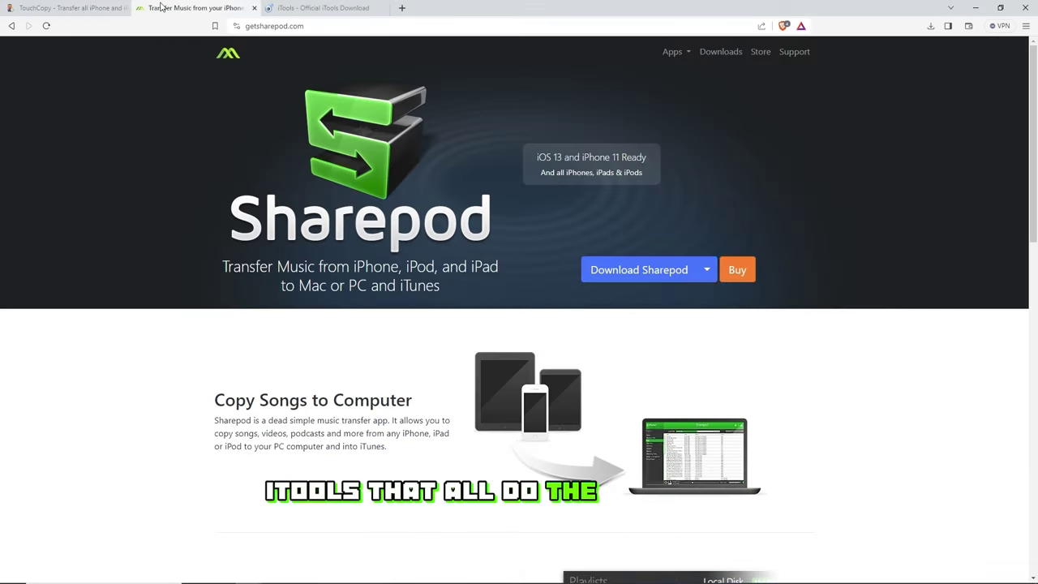
left_click(288, 7)
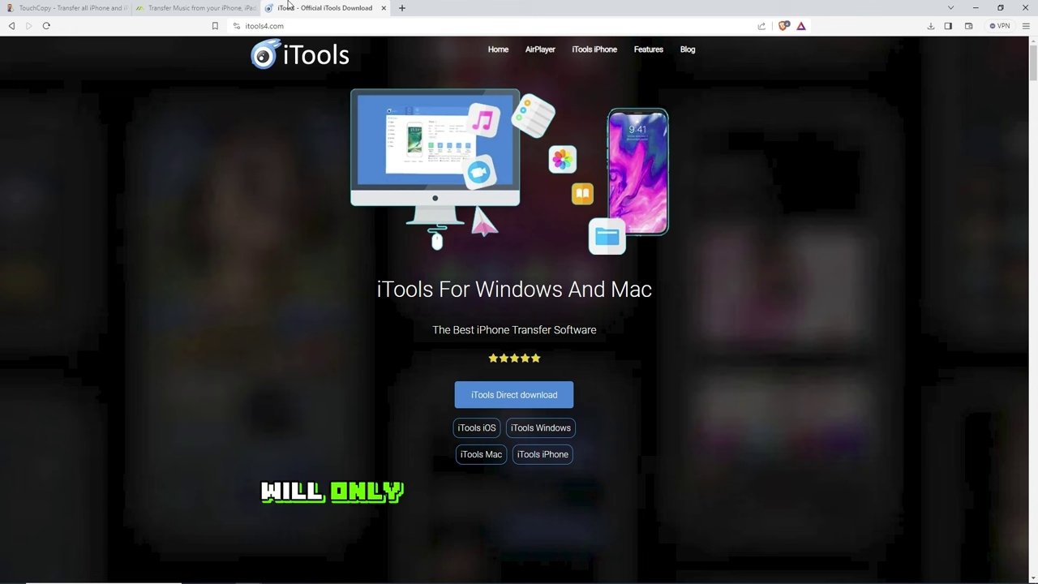